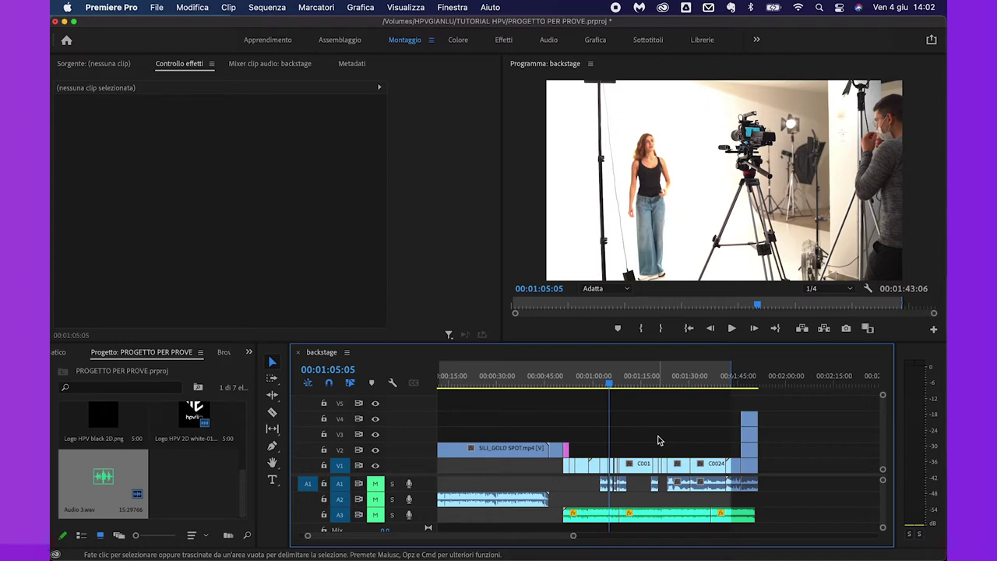
# Step: Select the BACKSTAGE title clip on V2 and switch to the Colore workspace for Lumetri Color
pyautogui.click(565, 449)
pyautogui.press('=')
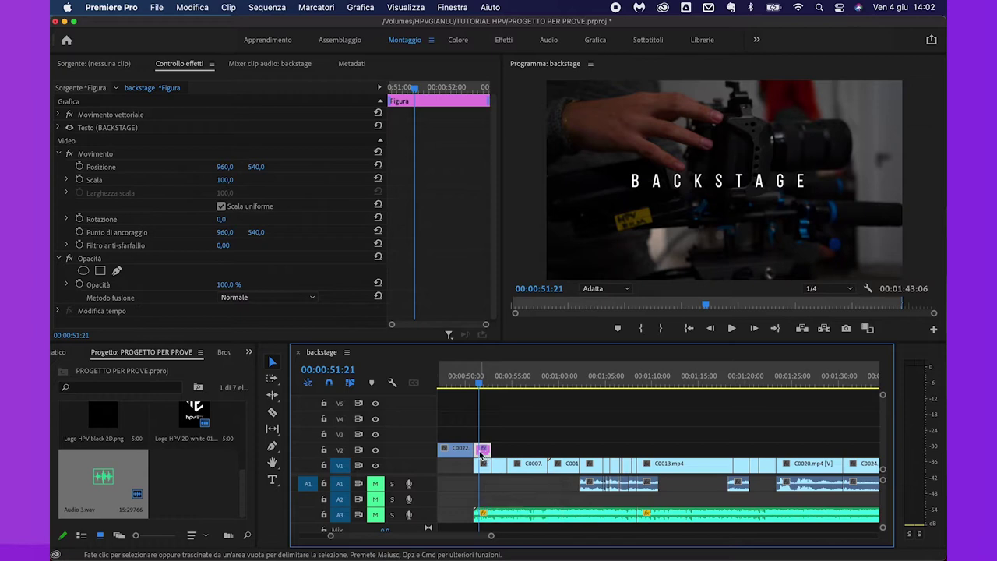
pyautogui.click(458, 39)
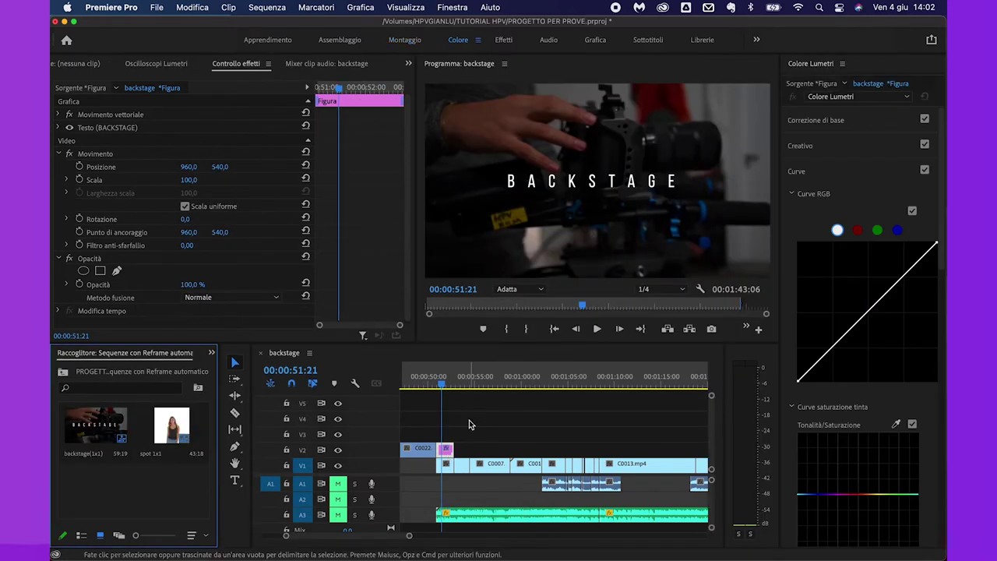
pyautogui.click(443, 449)
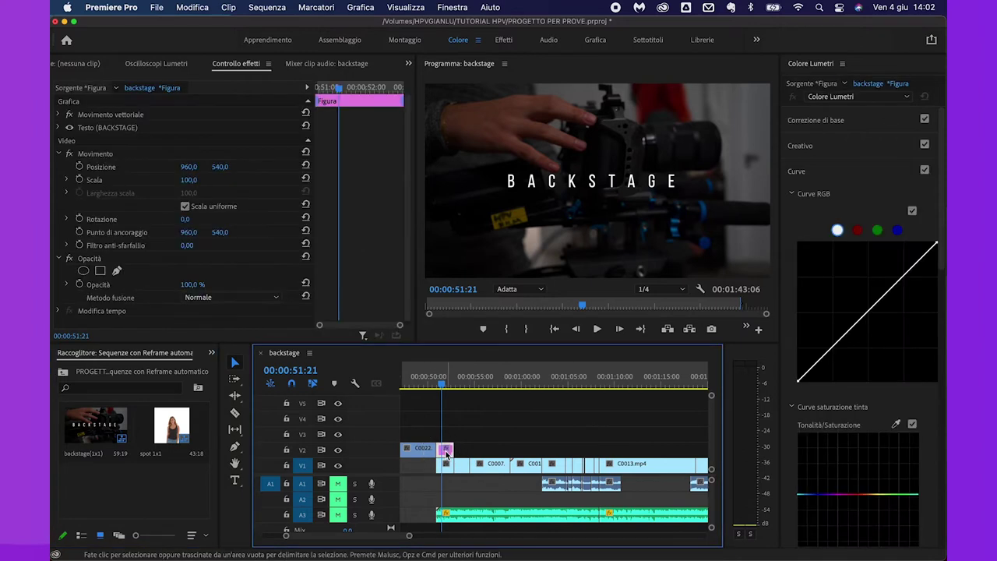
pyautogui.click(470, 384)
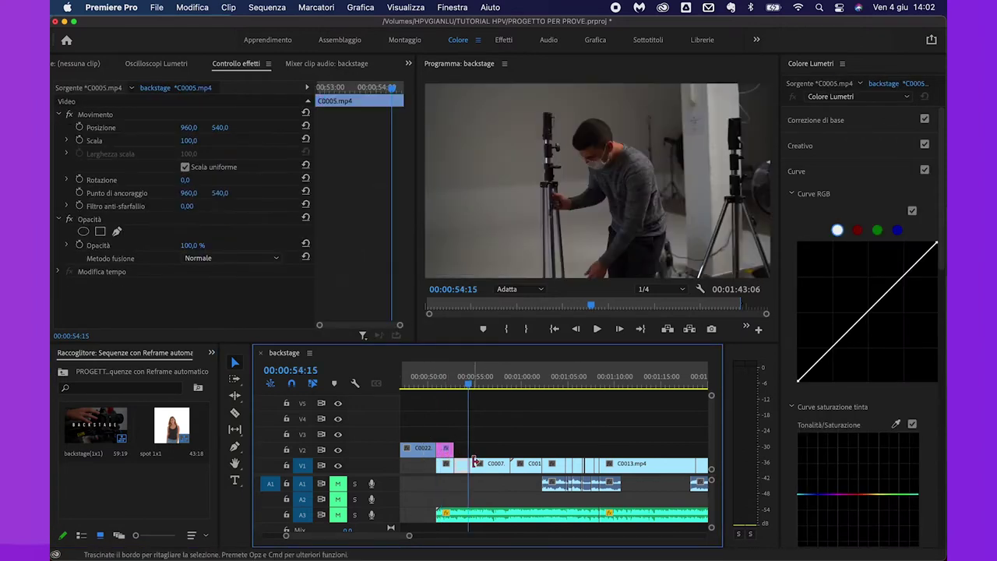
pyautogui.click(459, 379)
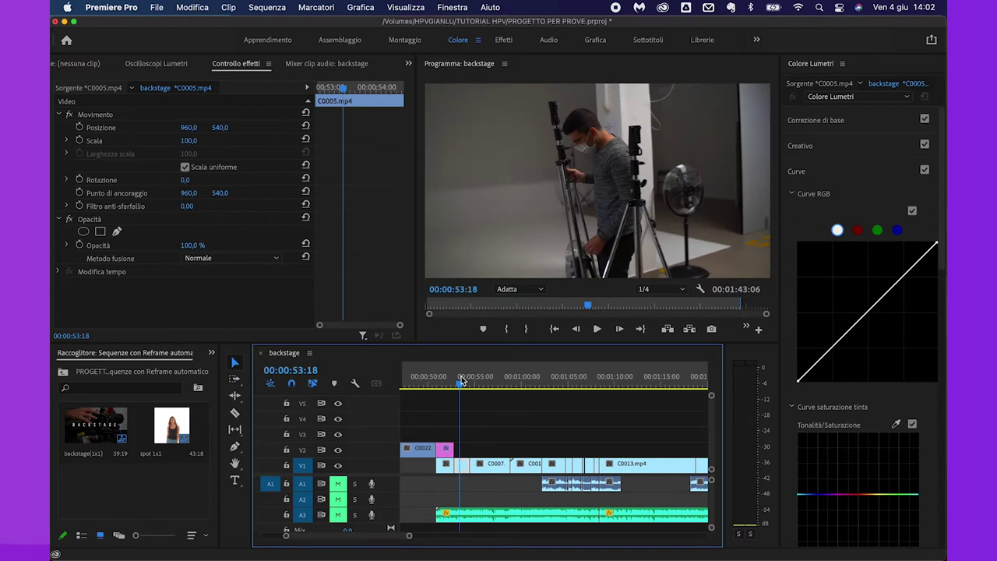
pyautogui.press('space')
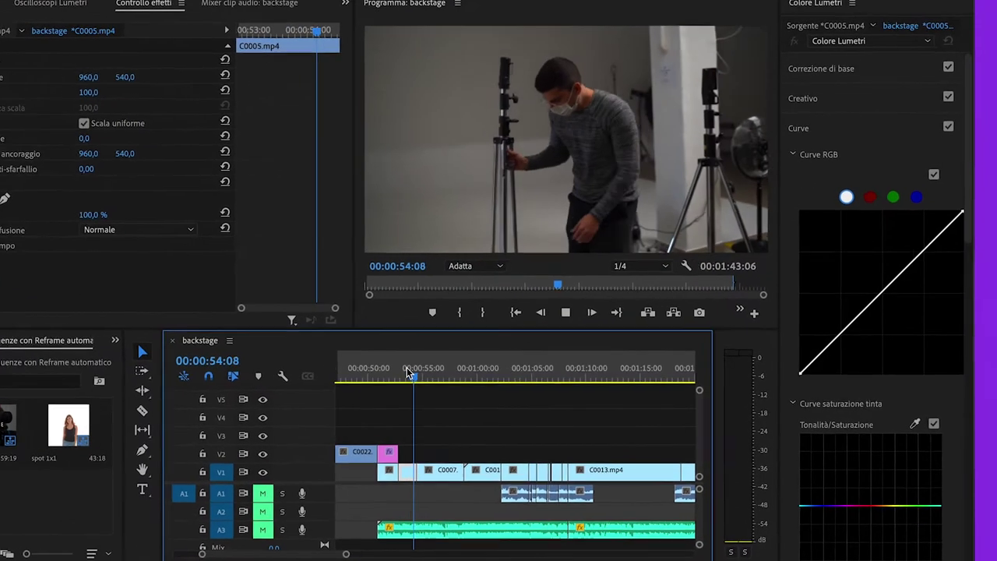
pyautogui.press('space')
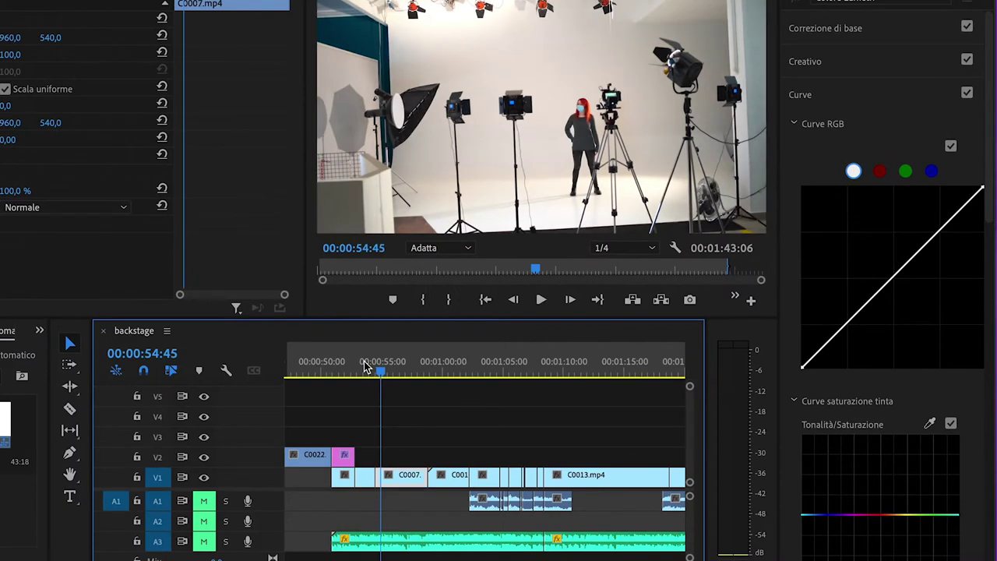
pyautogui.press('space')
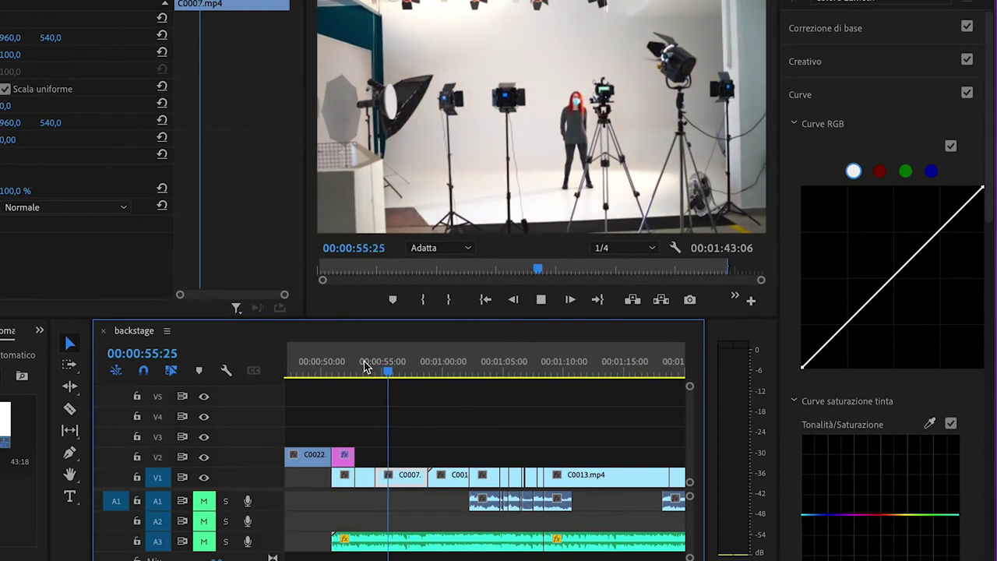
pyautogui.moveTo(397, 372); pyautogui.dragTo(477, 378)
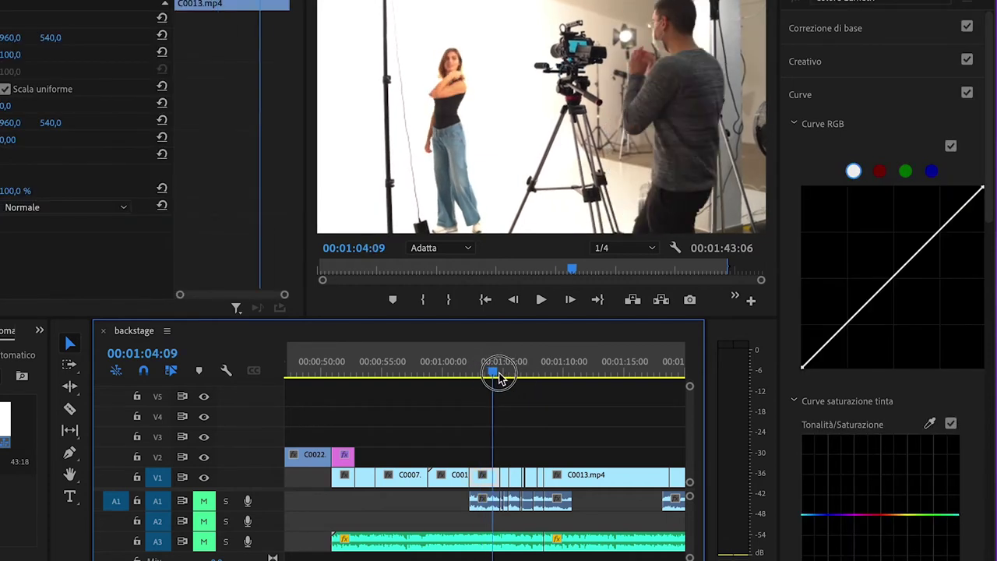
pyautogui.moveTo(492, 374); pyautogui.dragTo(518, 378)
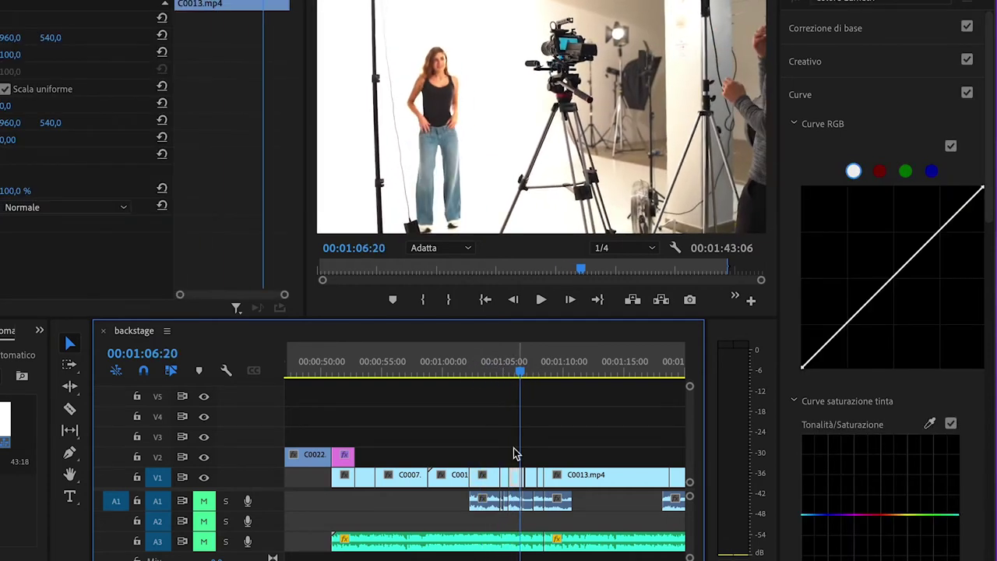
pyautogui.press('=')
pyautogui.press('=')
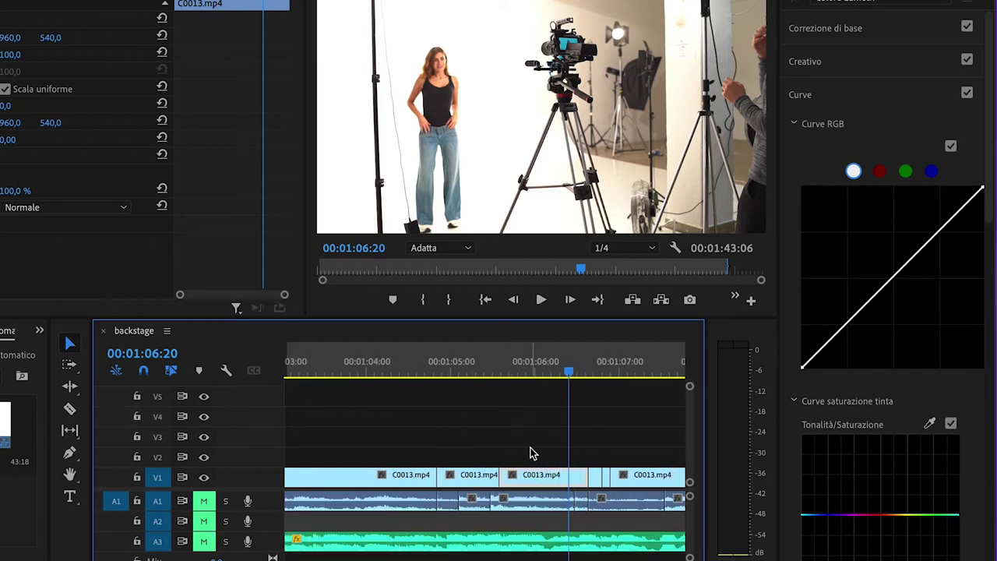
pyautogui.press('=')
pyautogui.click(524, 370)
pyautogui.moveTo(524, 370)
pyautogui.mouseDown()
pyautogui.moveTo(558, 360)
pyautogui.moveTo(329, 392)
pyautogui.moveTo(332, 366)
pyautogui.mouseUp()
pyautogui.press('-')
pyautogui.press('-')
pyautogui.press('-')
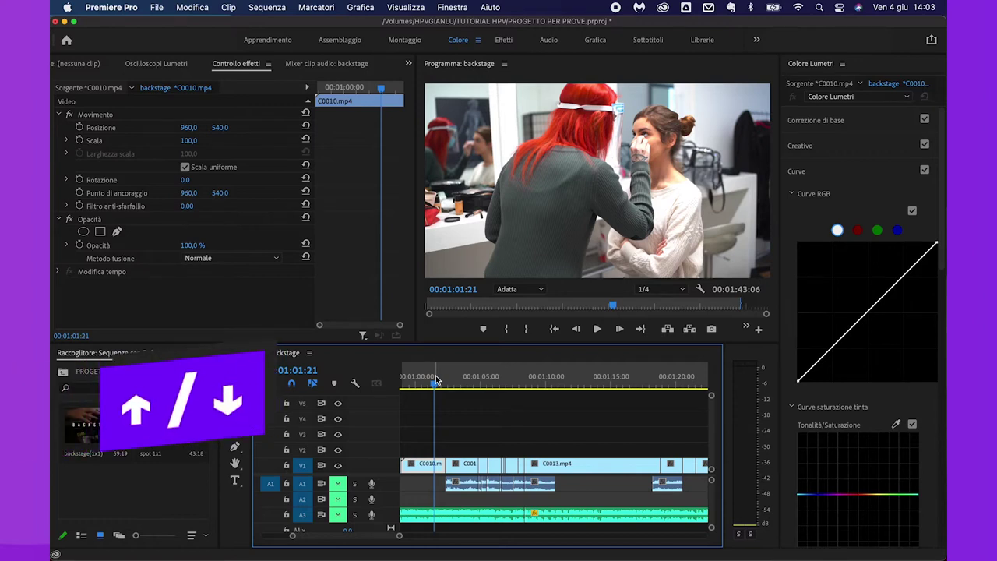
# Step: Step back and forth through the sequence's edit points, landing on C0013 at 00:01:02:15
pyautogui.press('Up')
pyautogui.press('Up')
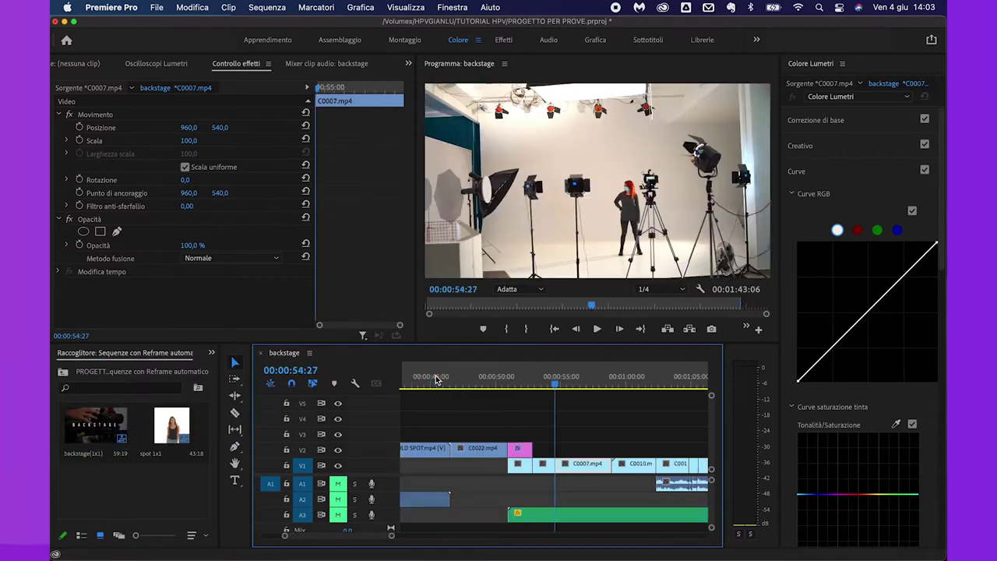
pyautogui.press('Up')
pyautogui.press('Up')
pyautogui.press('Up')
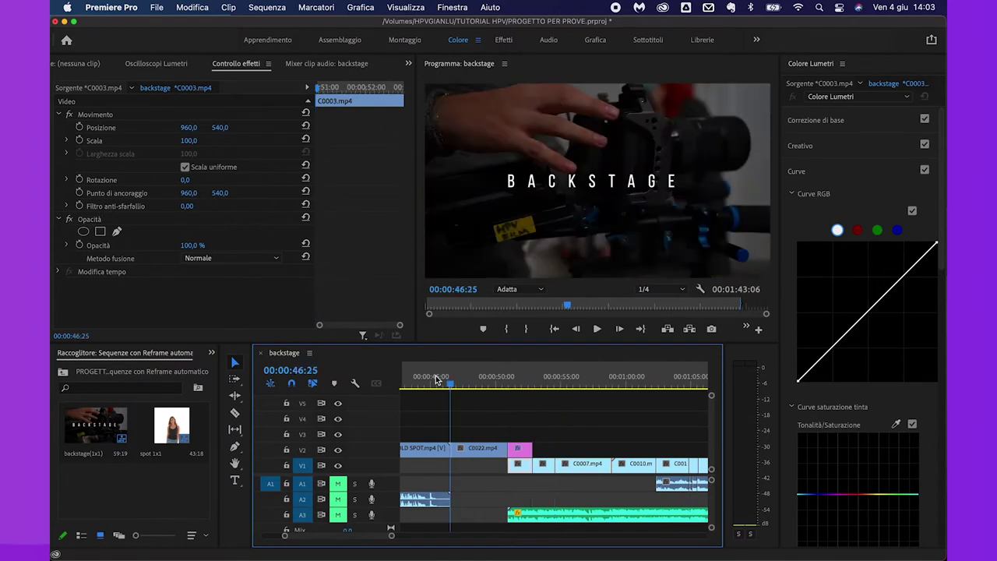
pyautogui.press('Up')
pyautogui.press('Up')
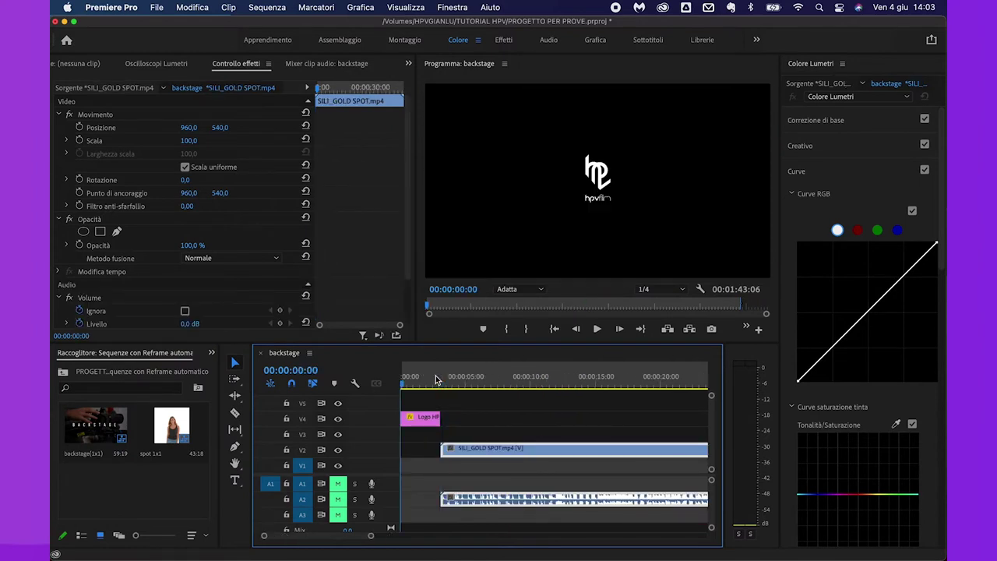
pyautogui.press('Down')
pyautogui.press('Down')
pyautogui.press('Down')
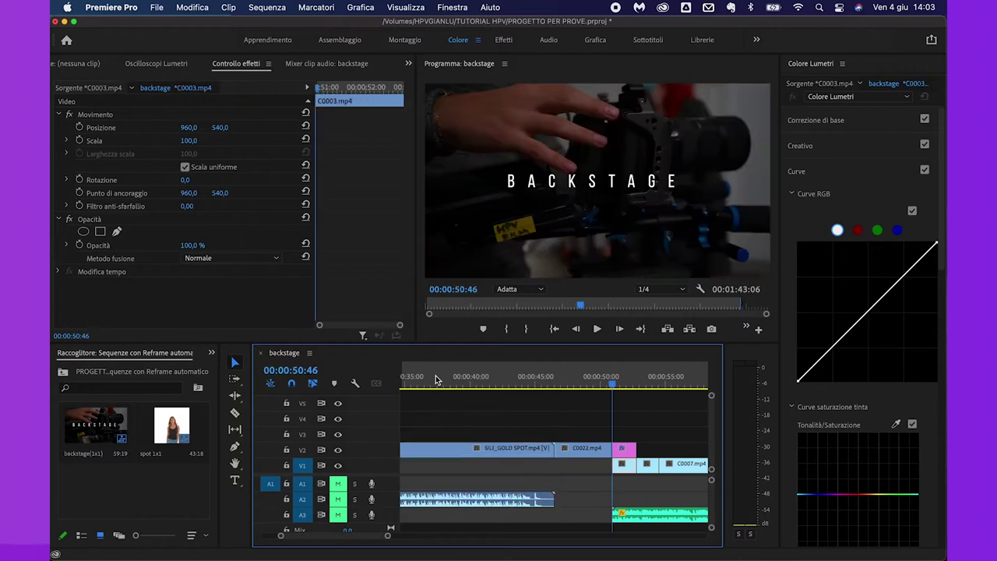
pyautogui.press('Down')
pyautogui.press('Down')
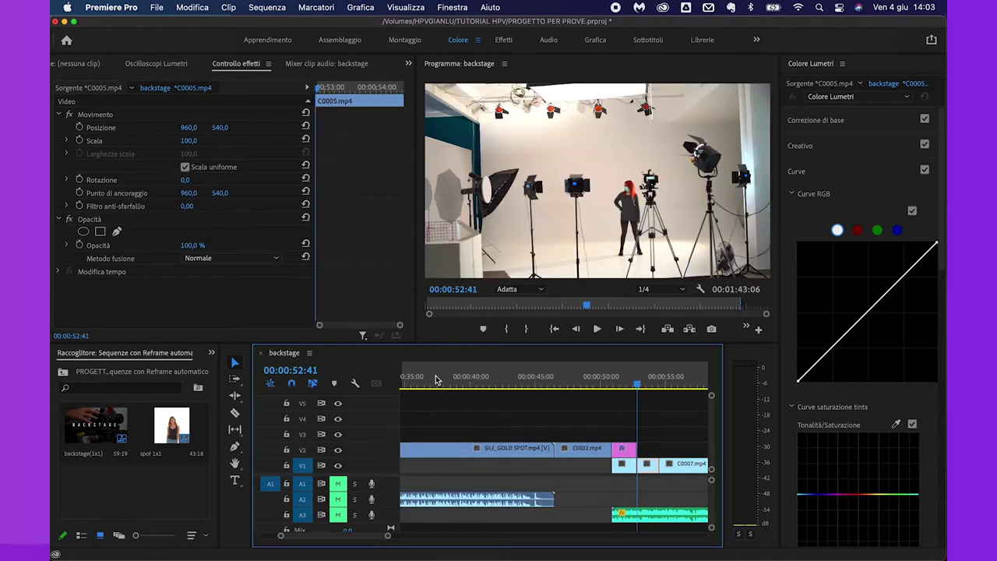
pyautogui.press('Down')
pyautogui.press('Down')
pyautogui.press('Down')
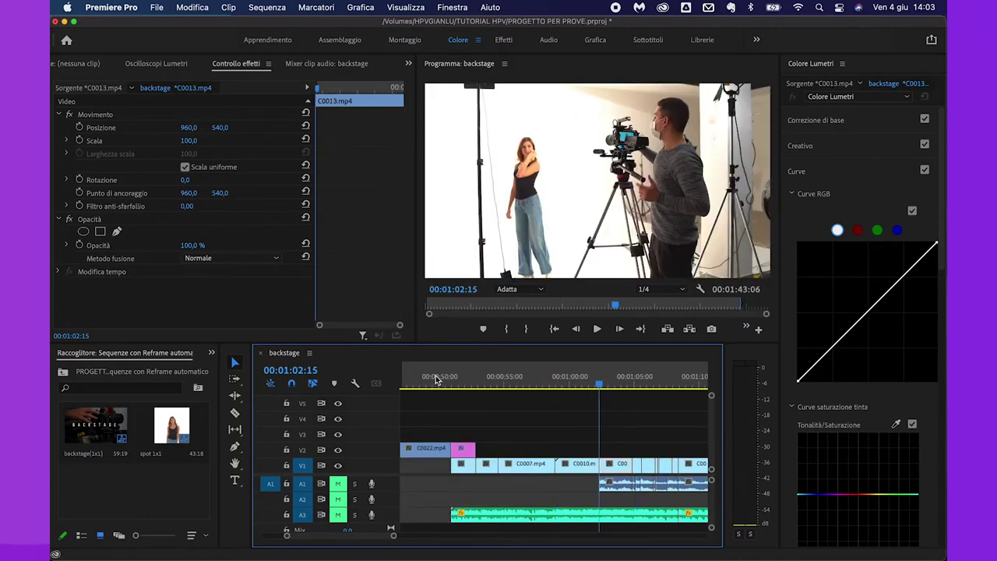
pyautogui.press('Down')
pyautogui.press('Down')
pyautogui.press('Down')
pyautogui.press('Down')
pyautogui.press('Down')
pyautogui.press('Down')
pyautogui.press('Down')
pyautogui.press('Down')
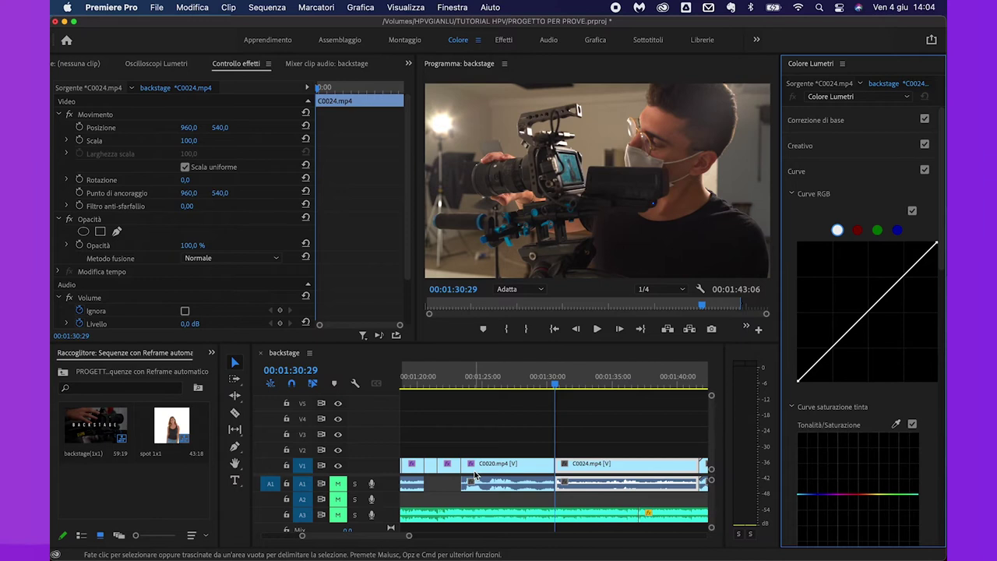
# Step: Park the playhead inside C0020 and bring up the Keyboard Shortcuts settings
pyautogui.click(508, 381)
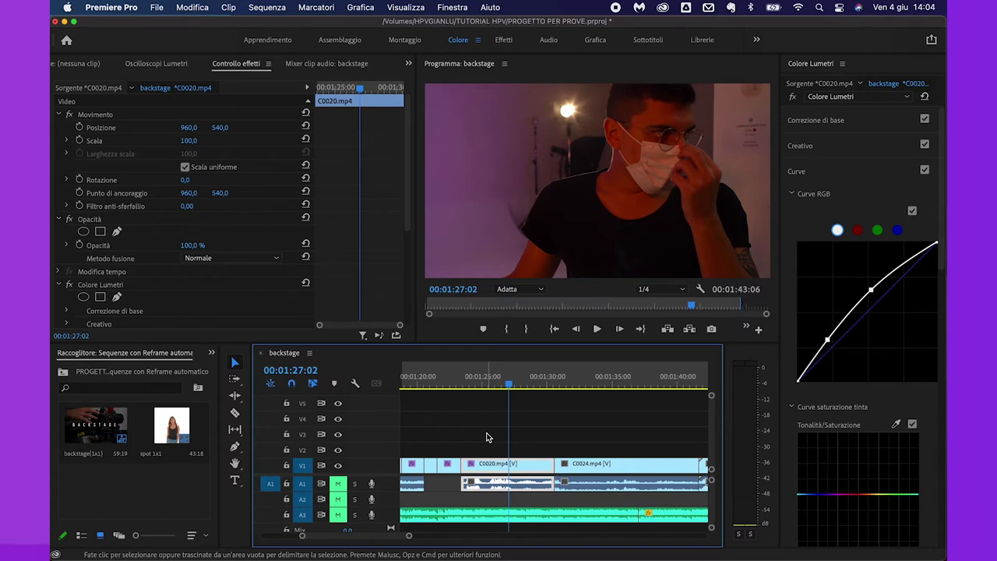
pyautogui.press('super+alt+k')
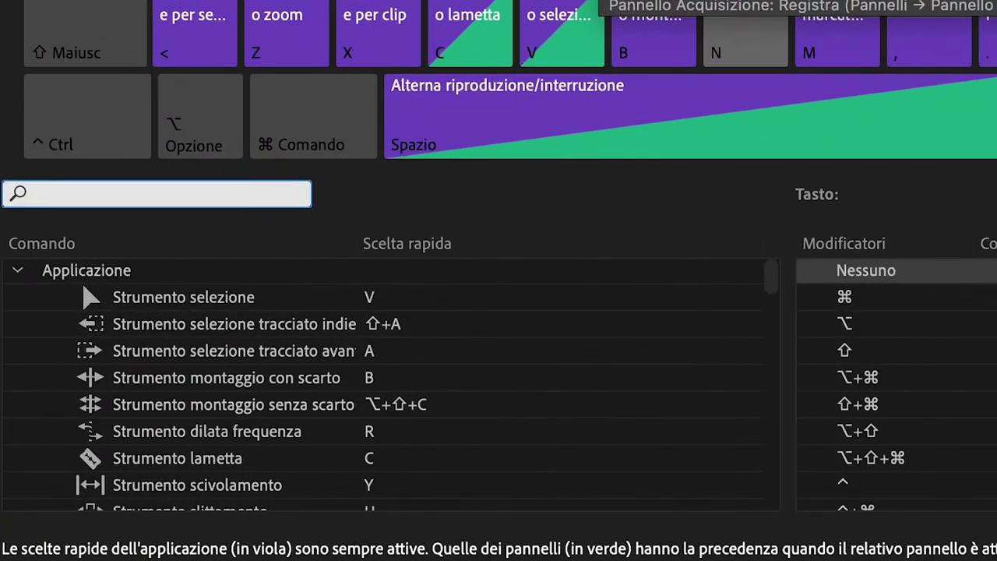
# Step: Bind Ignora effetti Colore Lumetri to the ' key and confirm the shortcut
pyautogui.write('ignora')
pyautogui.click(262, 327)
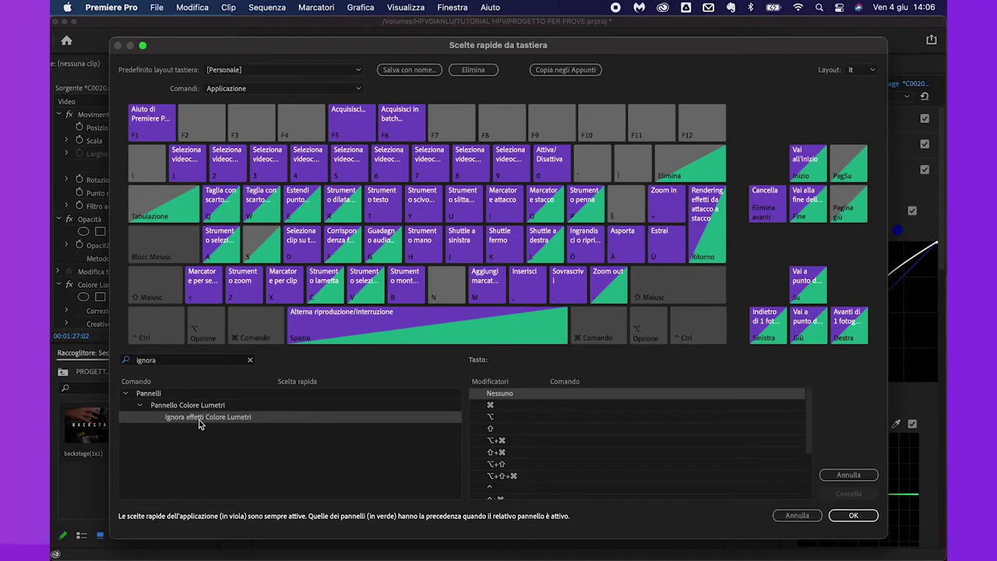
pyautogui.moveTo(199, 418); pyautogui.dragTo(595, 165)
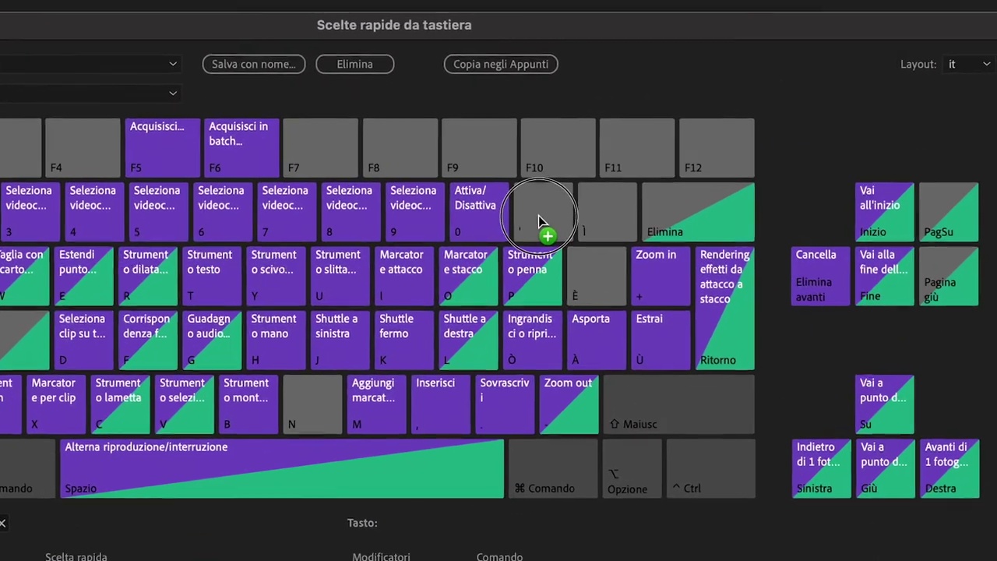
pyautogui.moveTo(538, 215); pyautogui.dragTo(538, 219)
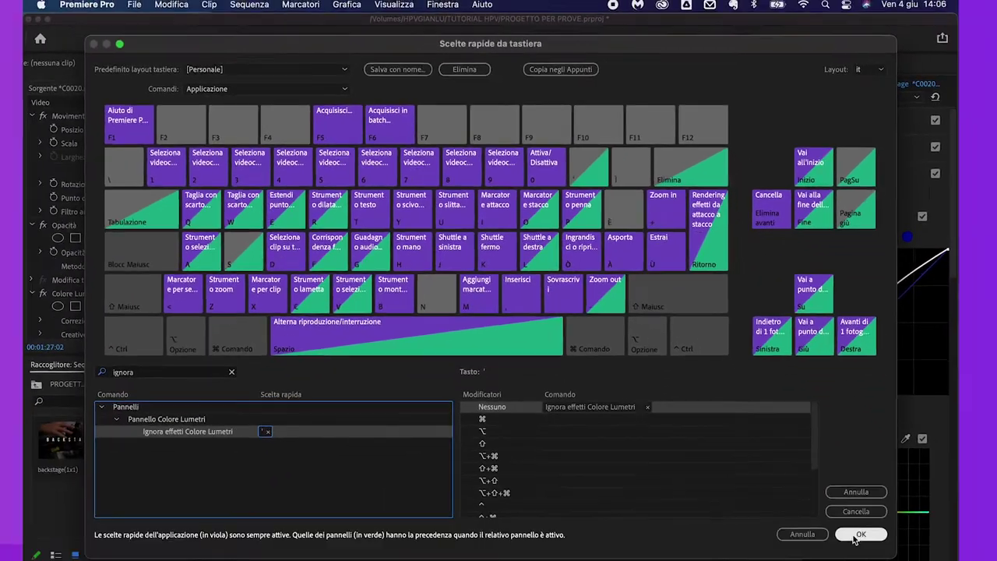
pyautogui.click(852, 536)
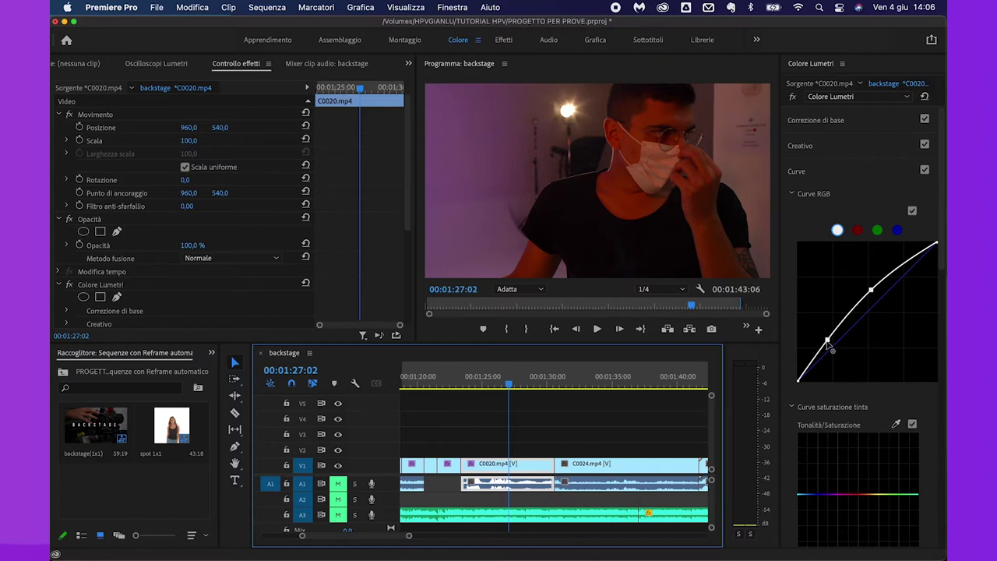
# Step: Raise C0020's RGB curve to brighten it and adjust its hue-saturation curve
pyautogui.moveTo(831, 345); pyautogui.dragTo(835, 348)
pyautogui.moveTo(871, 290)
pyautogui.mouseDown()
pyautogui.moveTo(878, 295)
pyautogui.moveTo(858, 274)
pyautogui.mouseUp()
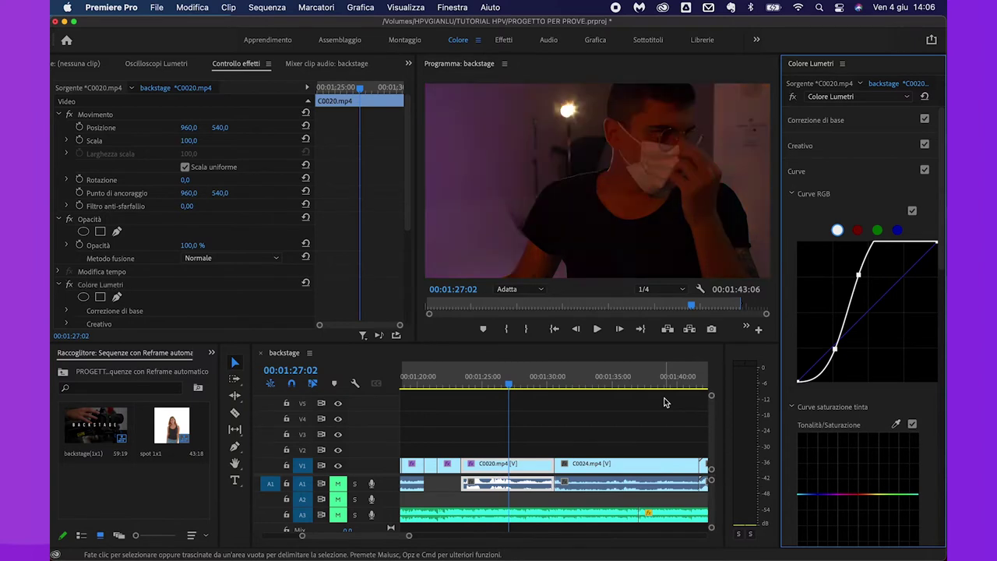
pyautogui.moveTo(858, 274); pyautogui.dragTo(871, 288)
pyautogui.moveTo(835, 348); pyautogui.dragTo(835, 333)
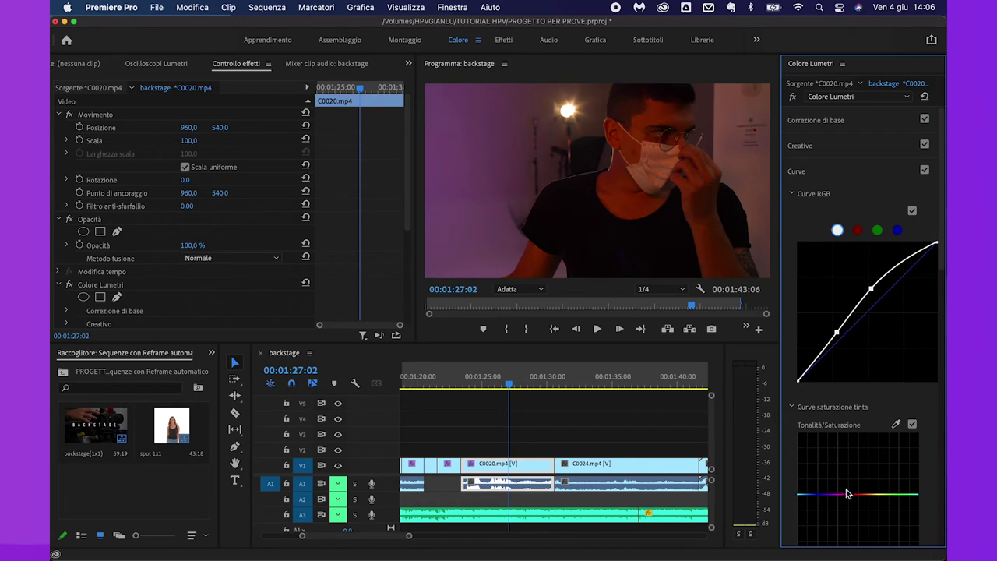
pyautogui.moveTo(846, 489)
pyautogui.mouseDown()
pyautogui.moveTo(845, 507)
pyautogui.moveTo(847, 486)
pyautogui.moveTo(873, 464)
pyautogui.mouseUp()
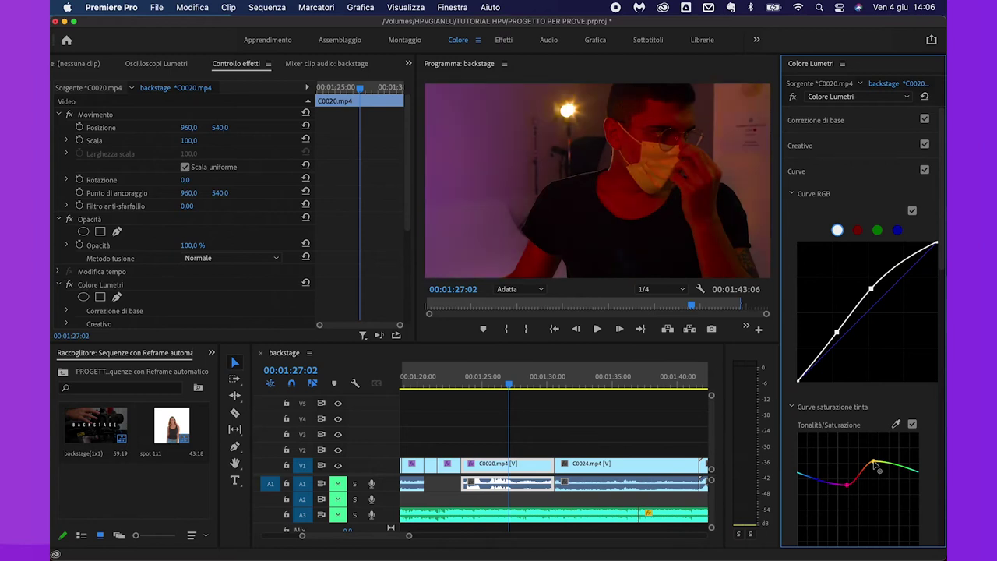
# Step: Enlarge the A1 audio track, zoom in on C0020, and deselect everything
pyautogui.moveTo(361, 475); pyautogui.dragTo(361, 431)
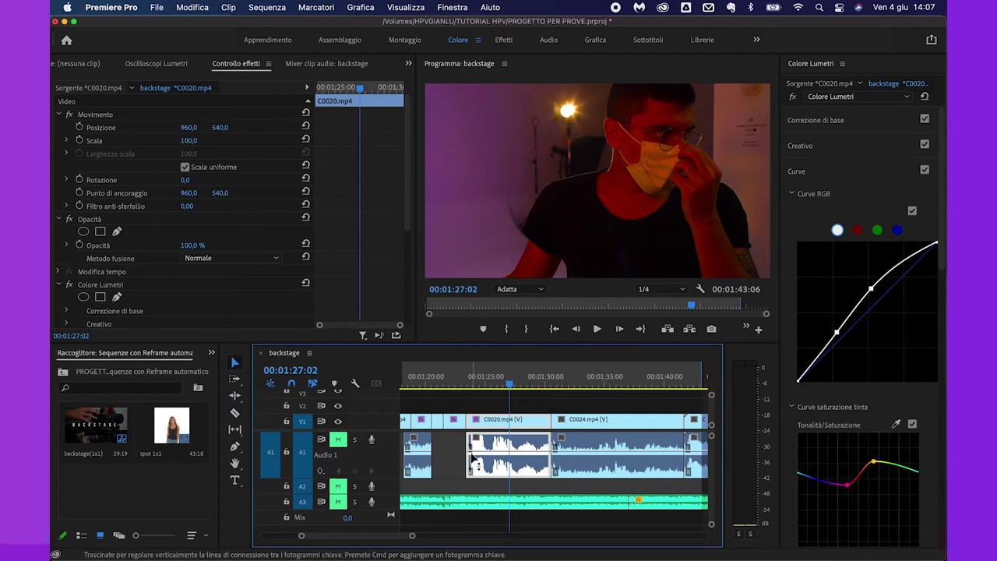
pyautogui.press('=')
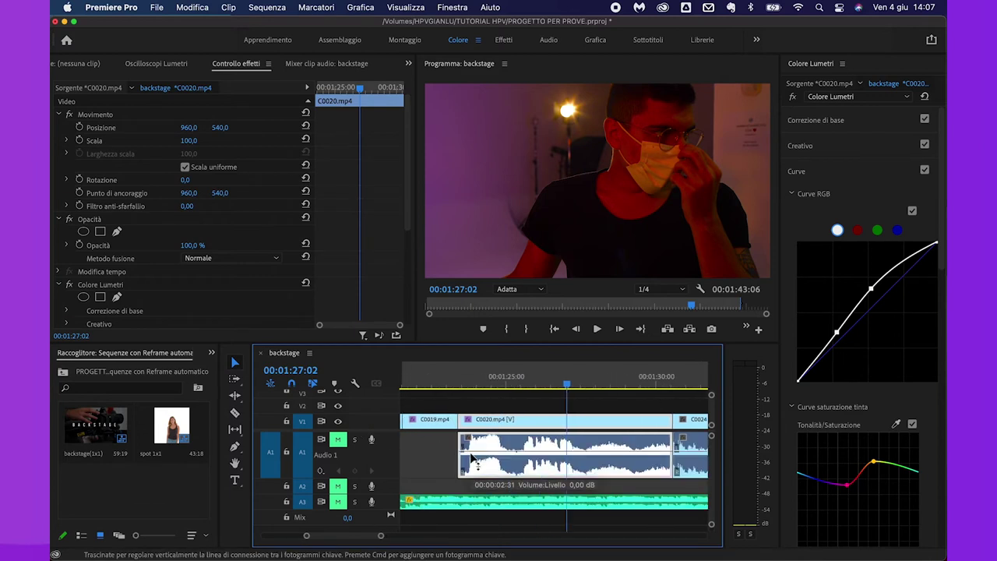
pyautogui.press('super+shift+a')
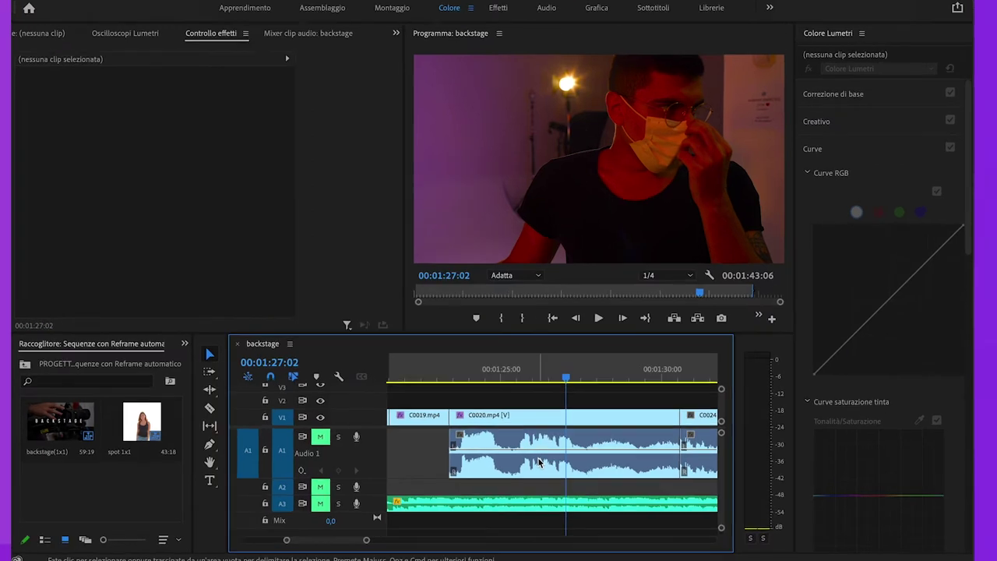
# Step: Boost the C0020 audio clip's gain by 10 dB
pyautogui.click(542, 463)
pyautogui.press('g')
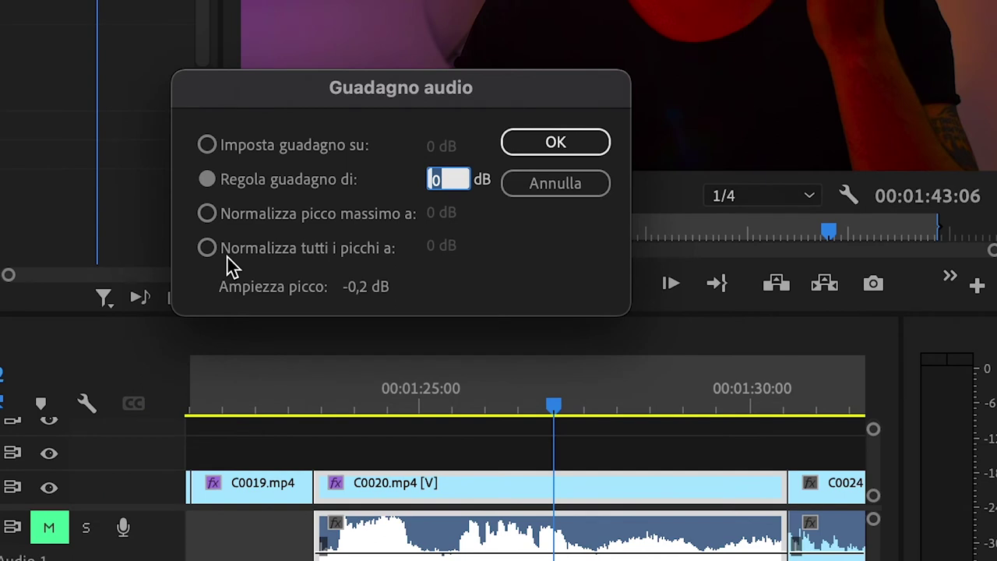
pyautogui.click(515, 272)
pyautogui.click(433, 180)
pyautogui.write('10')
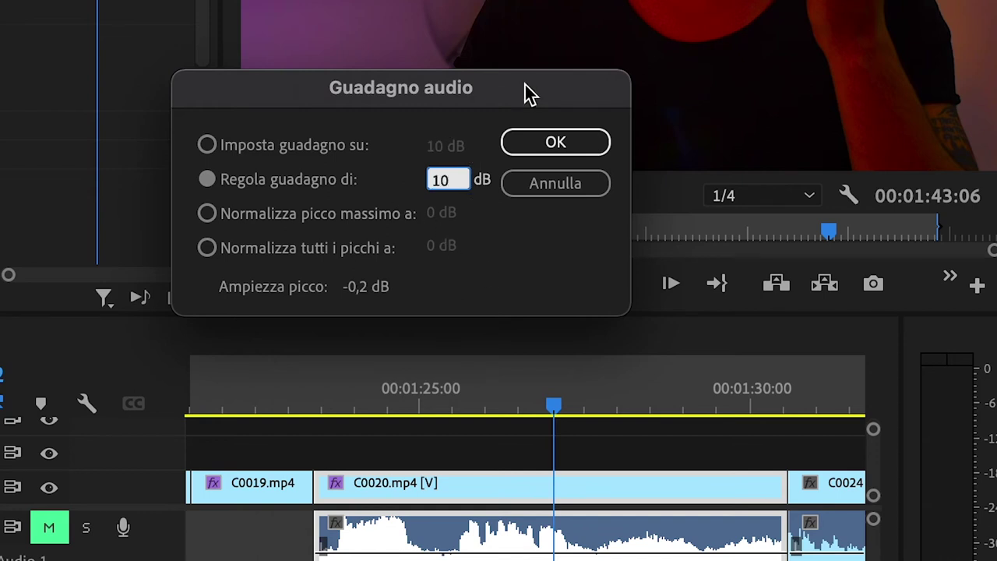
pyautogui.click(556, 143)
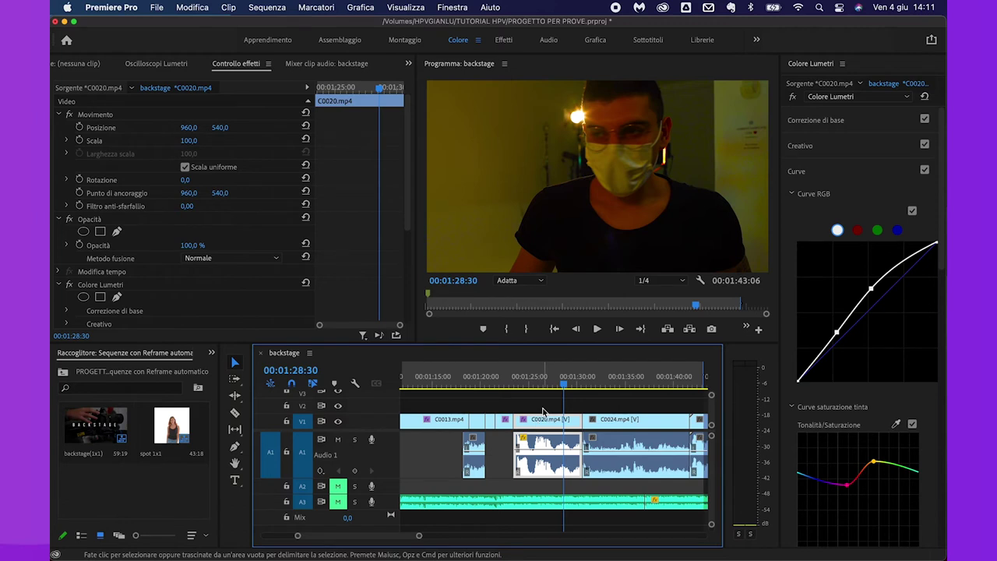
# Step: Select both clips at the C0020/C0024 cut and add a default video dissolve
pyautogui.click(543, 411)
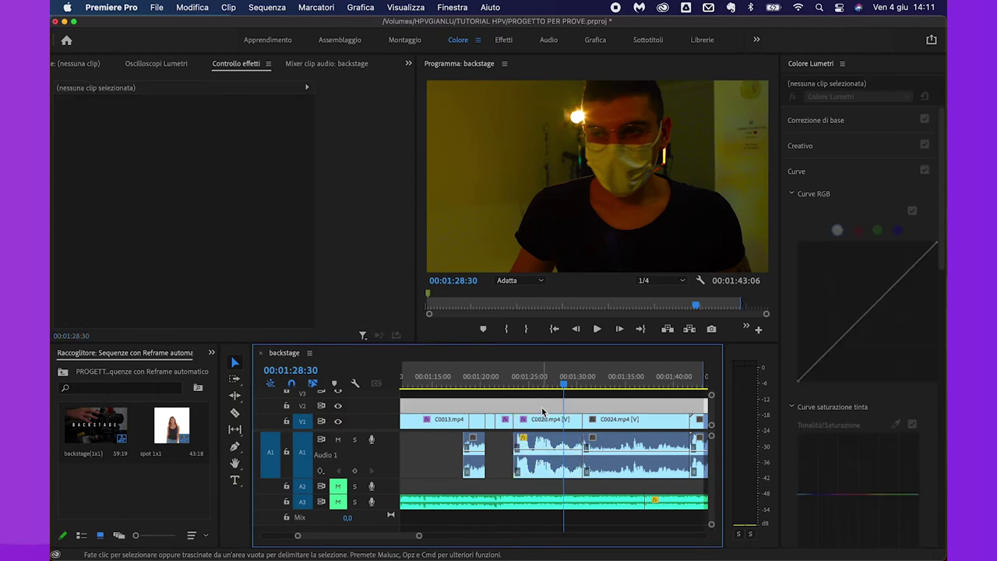
pyautogui.click(545, 421)
pyautogui.moveTo(492, 403)
pyautogui.mouseDown()
pyautogui.moveTo(526, 418)
pyautogui.moveTo(600, 413)
pyautogui.mouseUp()
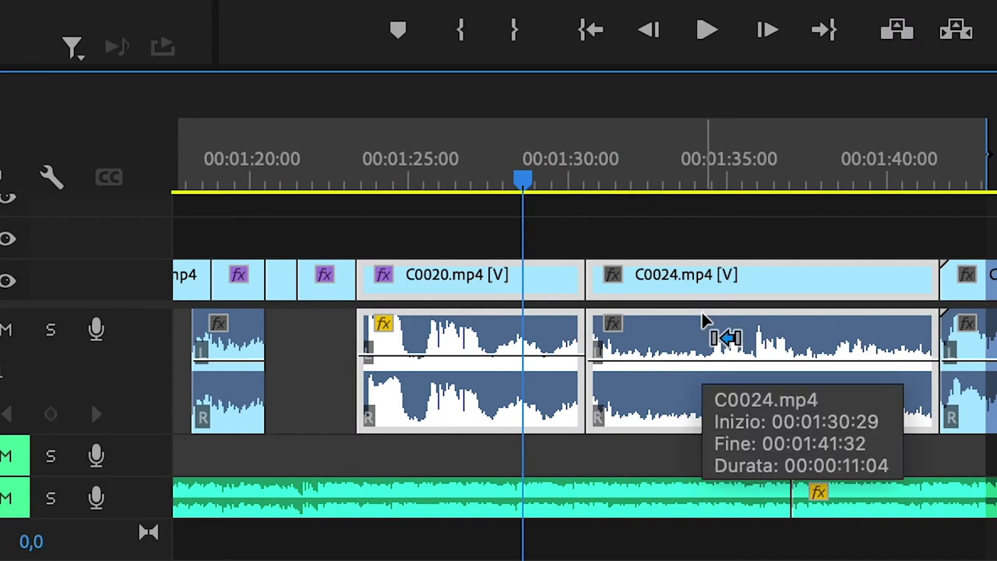
pyautogui.hotkey('ctrl', 'd')
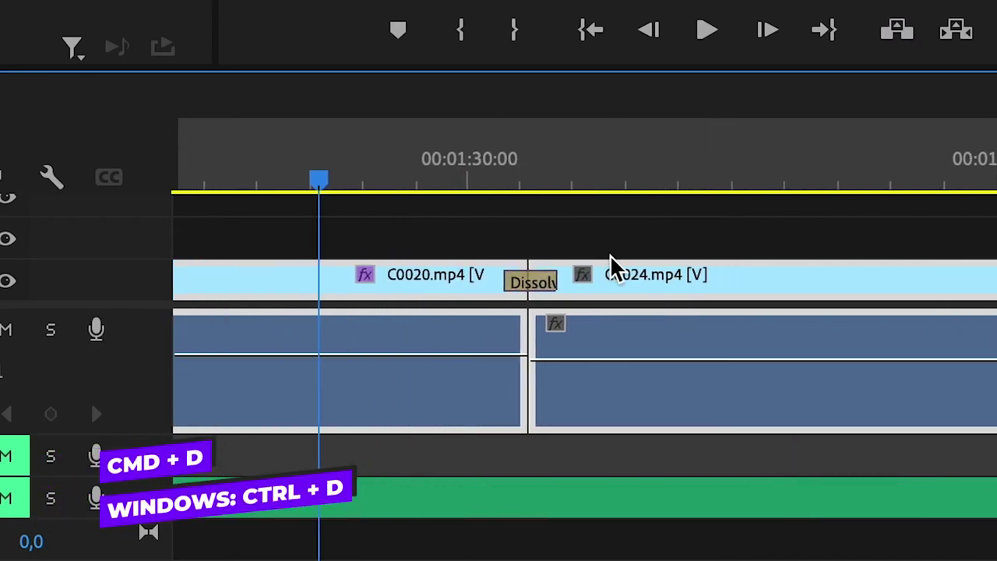
# Step: Delete that dissolve and apply default transitions from the edit point's context menu
pyautogui.click(514, 167)
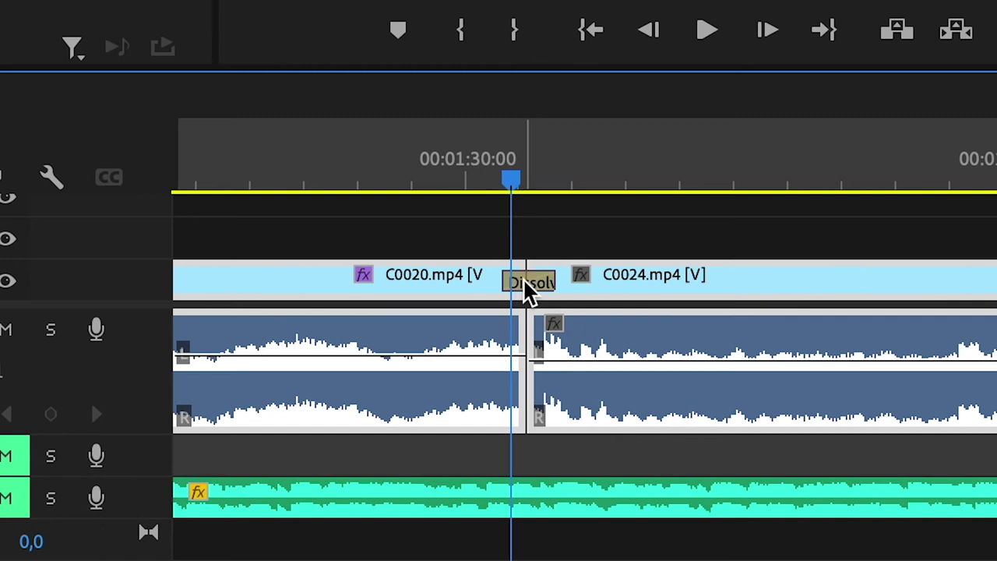
pyautogui.click(528, 283)
pyautogui.press('Delete')
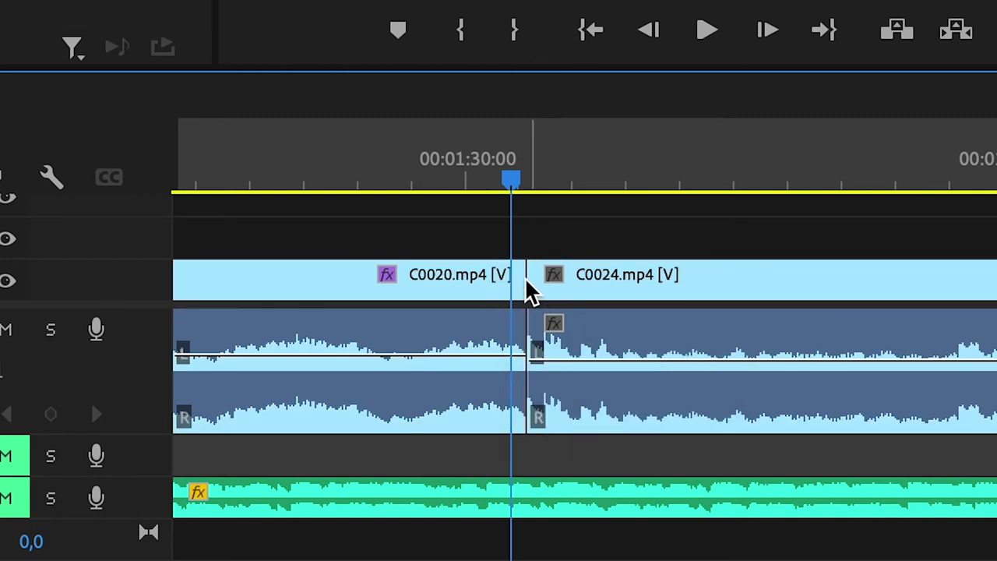
pyautogui.rightClick(526, 283)
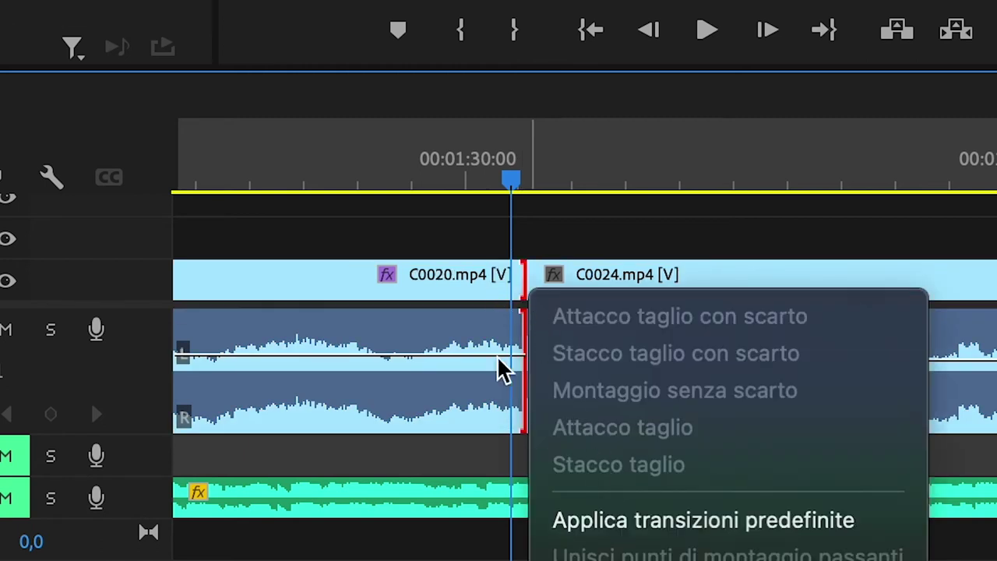
pyautogui.click(505, 281)
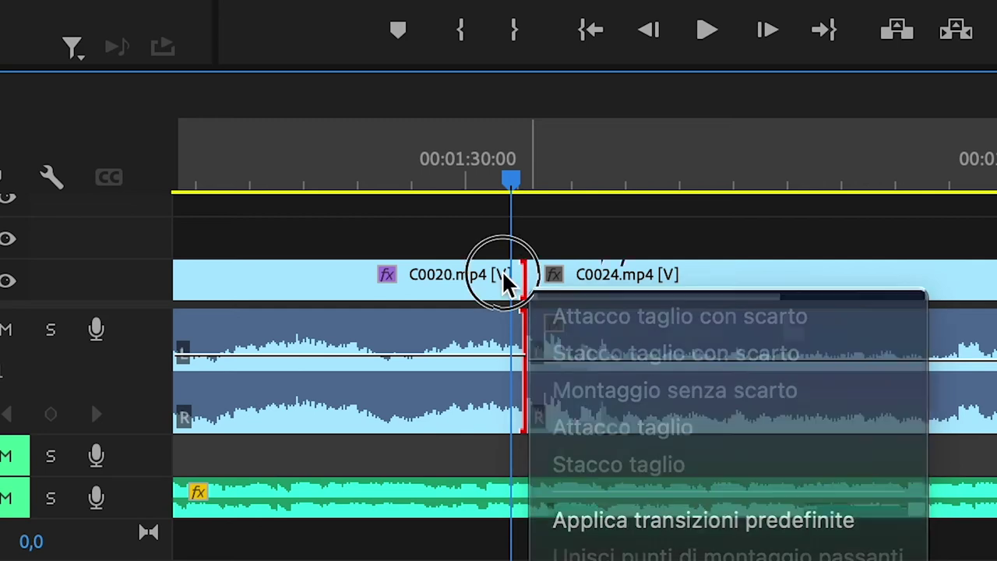
pyautogui.rightClick(525, 278)
pyautogui.click(582, 520)
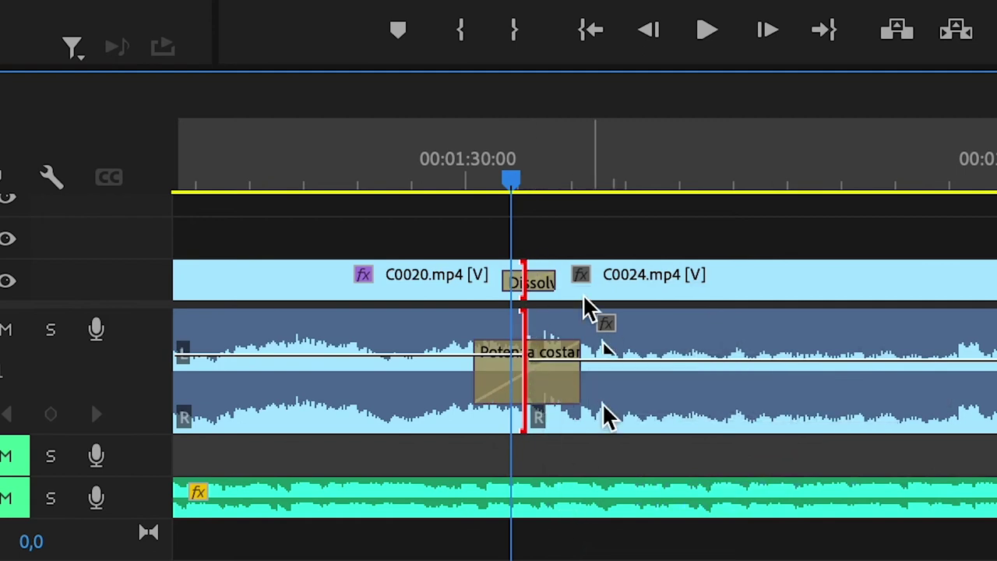
# Step: Remove both transitions, then re-add a Dissolve and a Potenza costante audio crossfade
pyautogui.click(550, 408)
pyautogui.click(550, 405)
pyautogui.press('Delete')
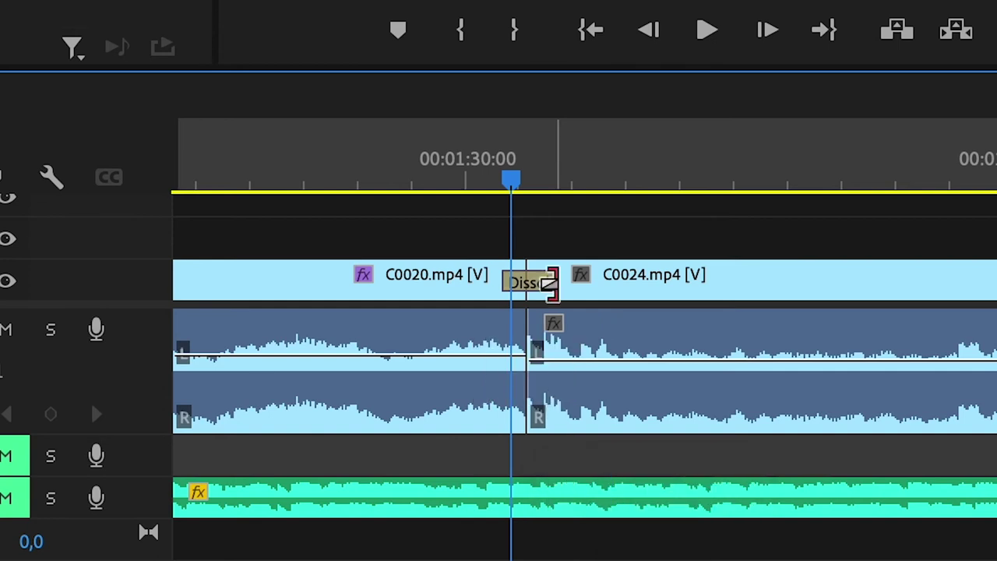
pyautogui.click(541, 282)
pyautogui.press('Delete')
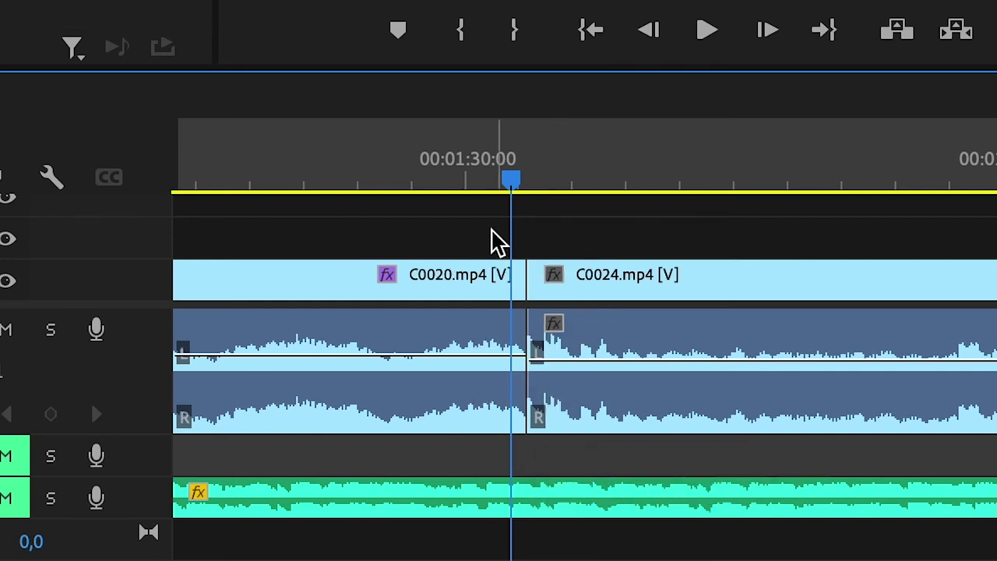
pyautogui.moveTo(383, 218); pyautogui.dragTo(627, 318)
pyautogui.hotkey('ctrl', 'd')
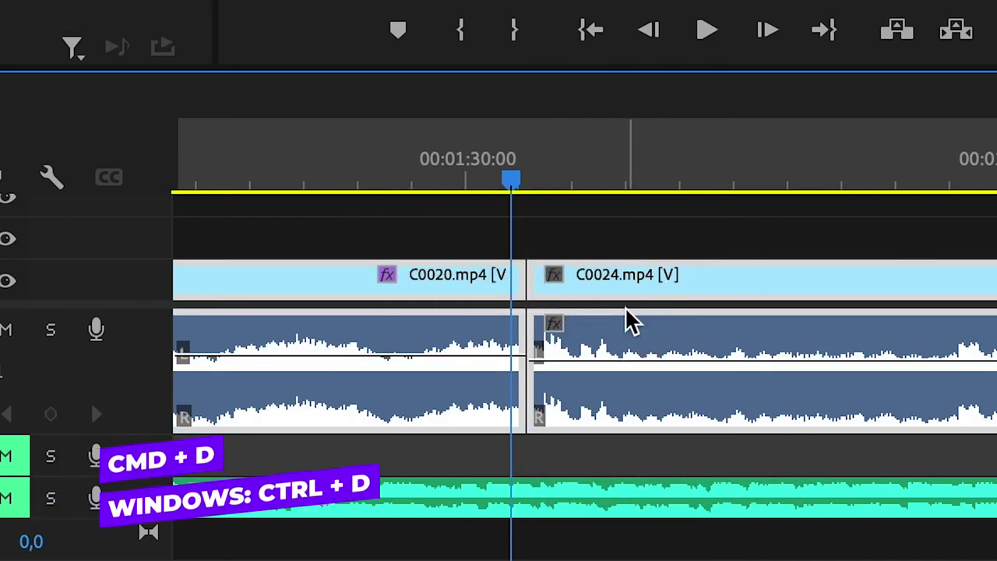
pyautogui.hotkey('ctrl', 'd')
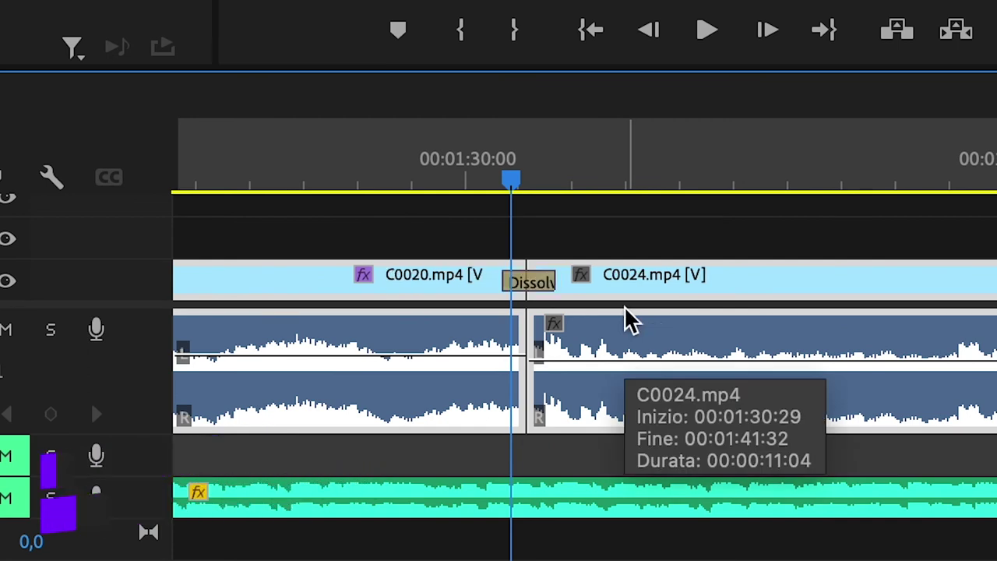
pyautogui.hotkey('shift', 'd')
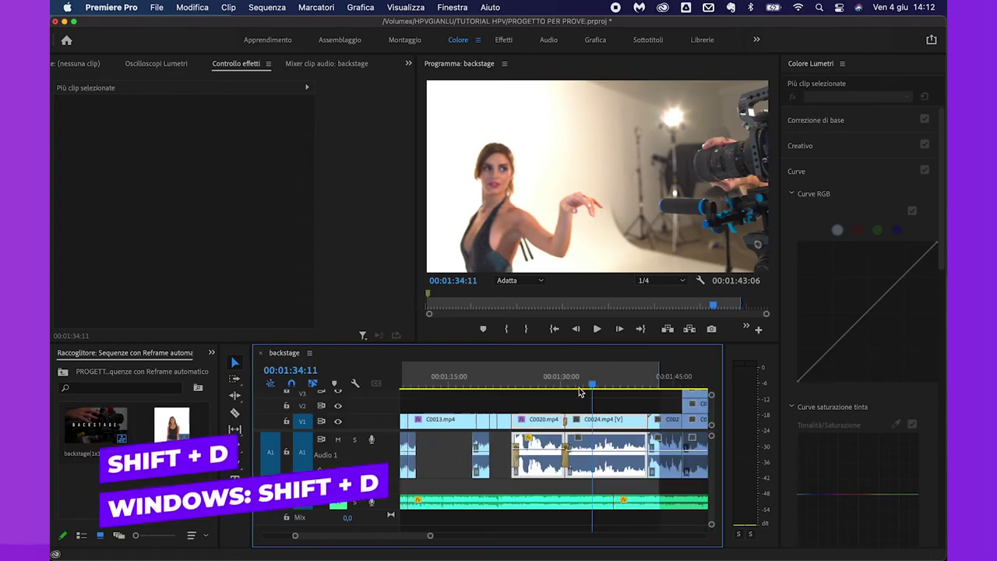
# Step: Park the playhead at 01:06:37 on the C0013 clips and Match Frame its source
pyautogui.scroll(4, 608, 383)
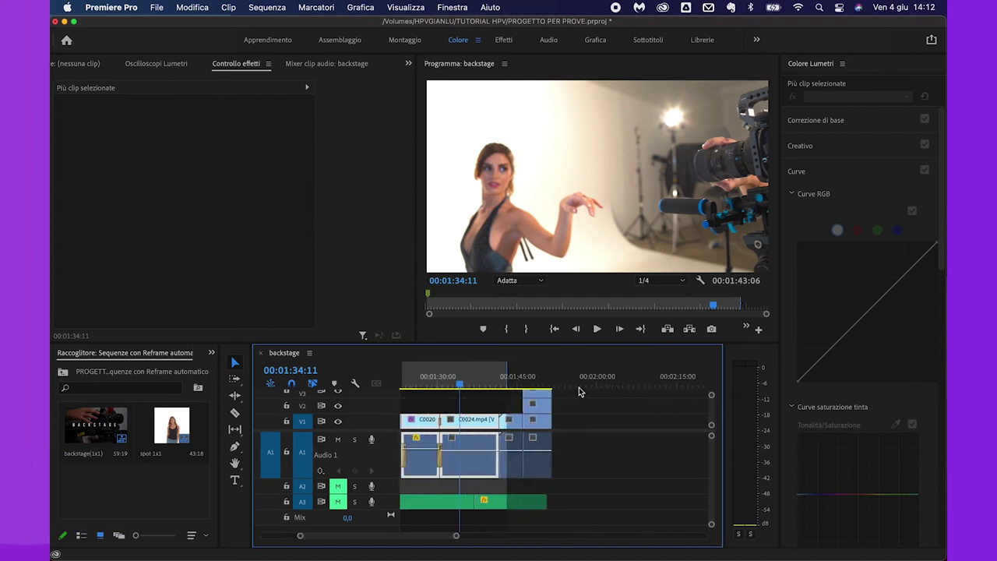
pyautogui.scroll(5, 579, 391)
pyautogui.scroll(3, 530, 401)
pyautogui.scroll(3, 530, 401)
pyautogui.scroll(4, 530, 401)
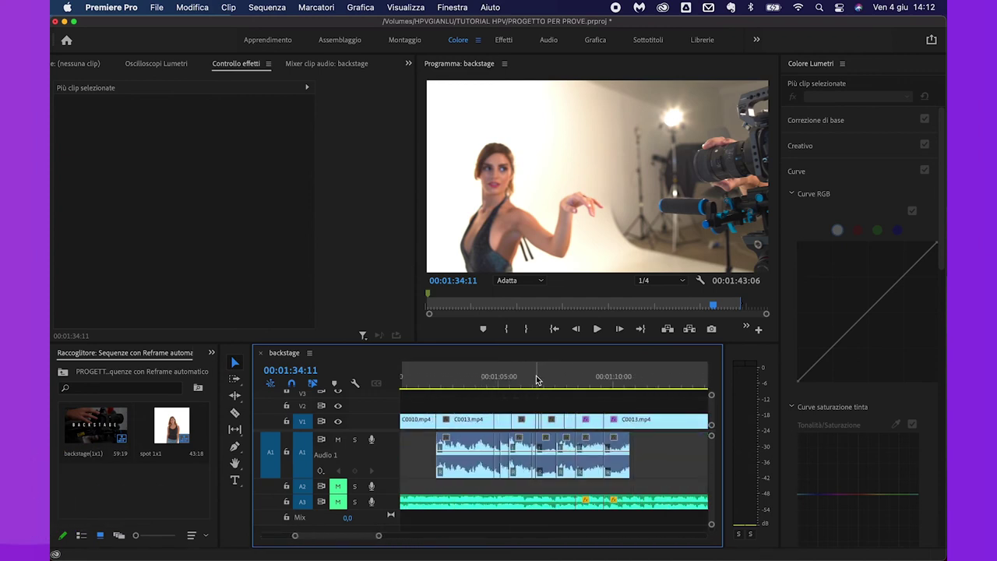
pyautogui.click(536, 379)
pyautogui.scroll(3, 579, 385)
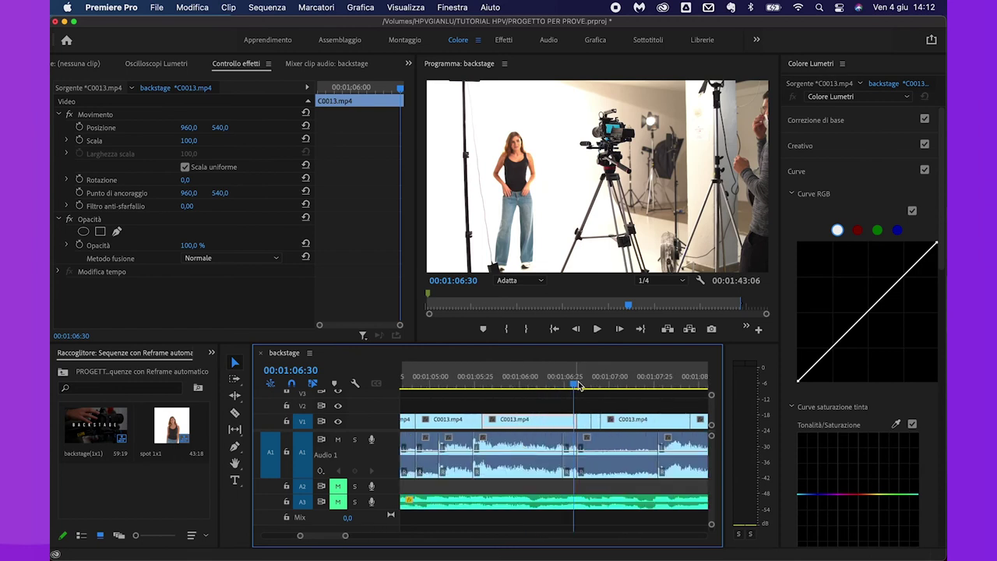
pyautogui.moveTo(579, 386); pyautogui.dragTo(589, 383)
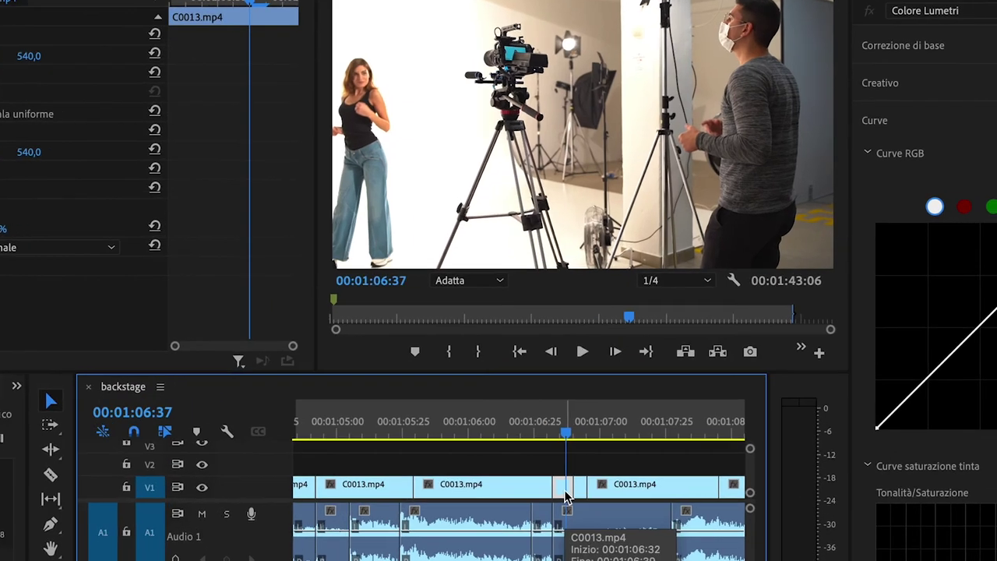
pyautogui.press('f')
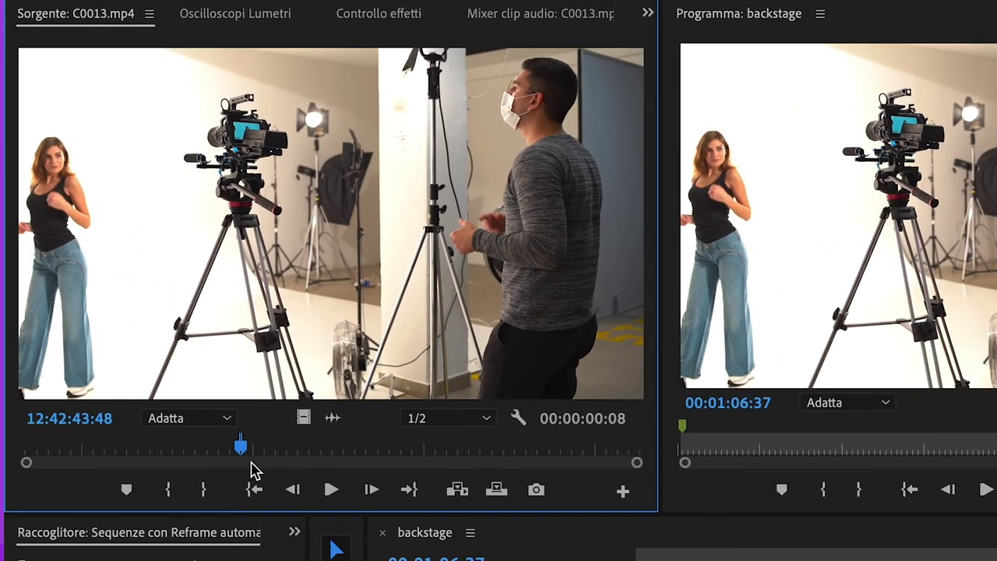
# Step: Extend the C0013 source range to 00:00:01:01 and place it onto V1 at the playhead
pyautogui.scroll(8, 252, 460)
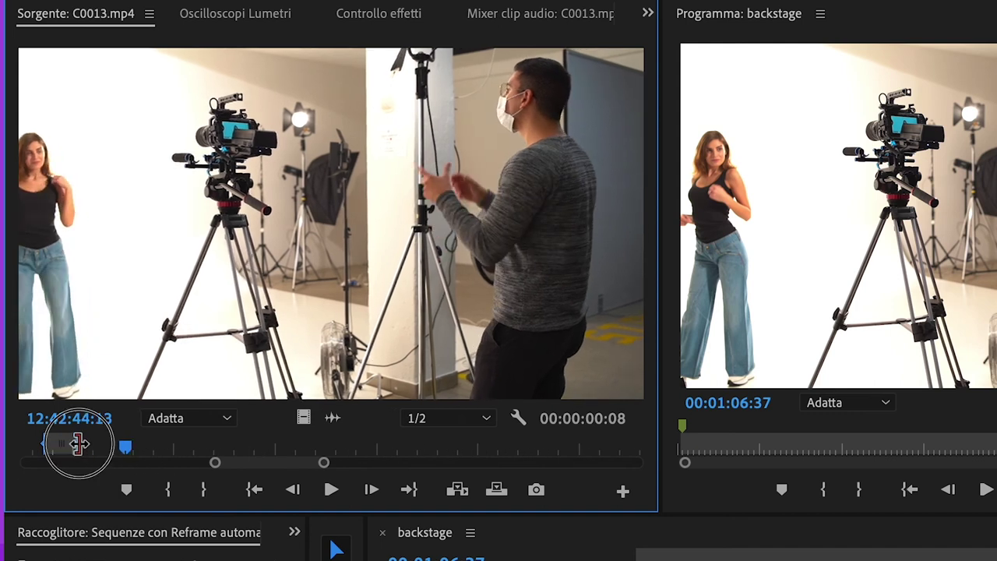
pyautogui.moveTo(78, 444); pyautogui.dragTo(249, 445)
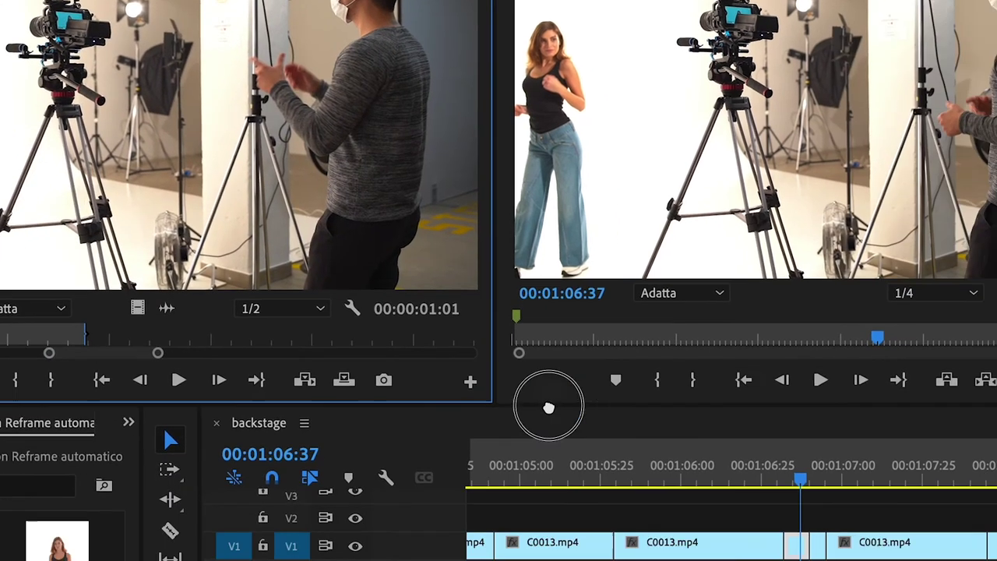
pyautogui.moveTo(548, 408)
pyautogui.mouseDown()
pyautogui.moveTo(493, 348)
pyautogui.moveTo(507, 348)
pyautogui.mouseUp()
pyautogui.press('-')
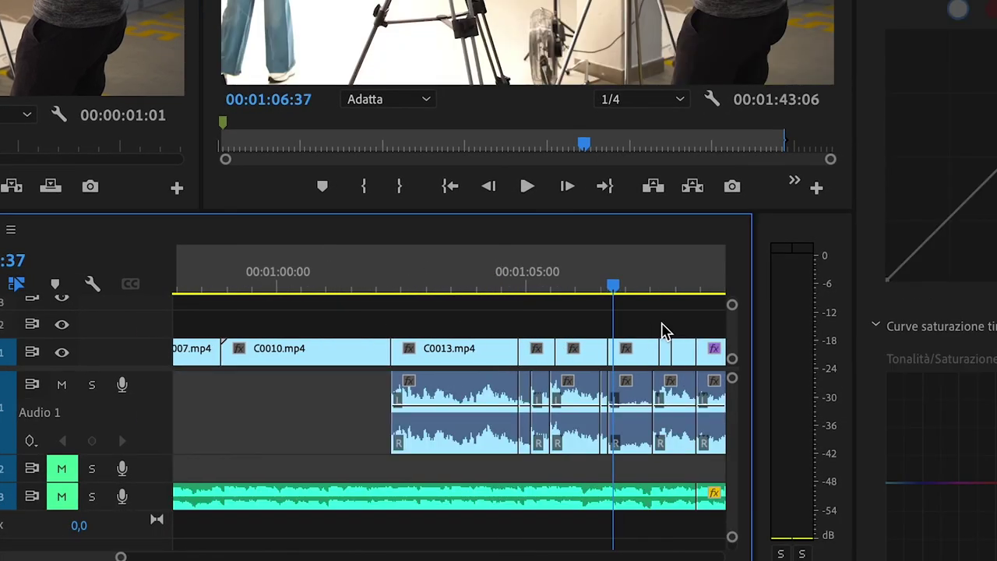
pyautogui.press('-')
pyautogui.press('-')
pyautogui.press('-')
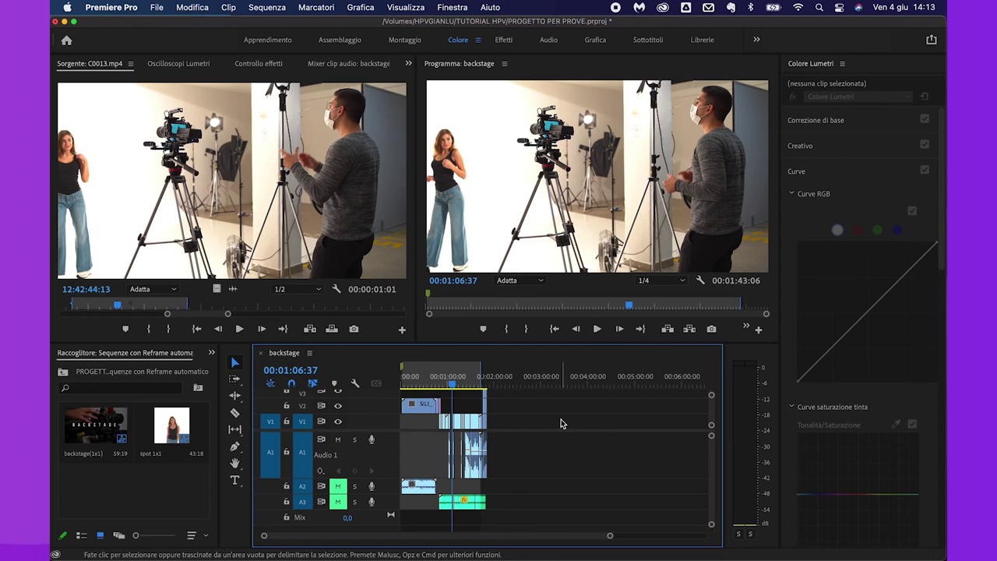